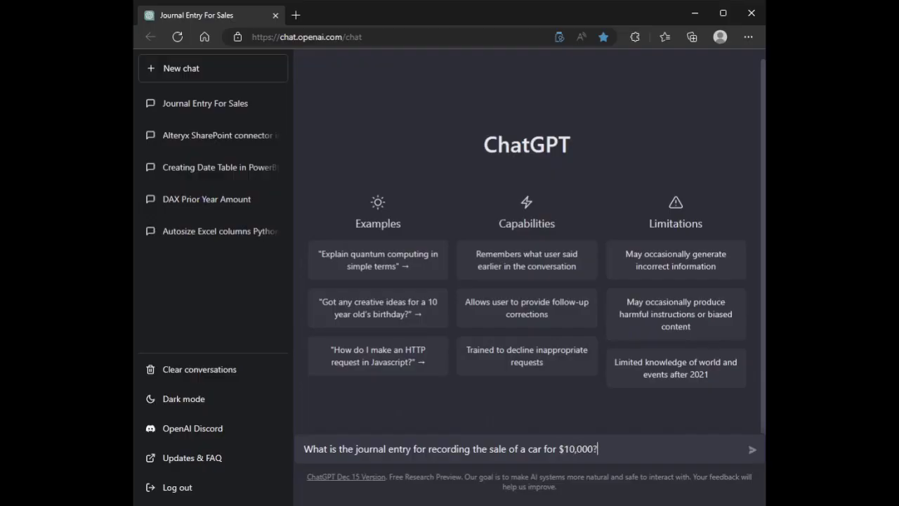
{"action": "key", "text": "Return"}
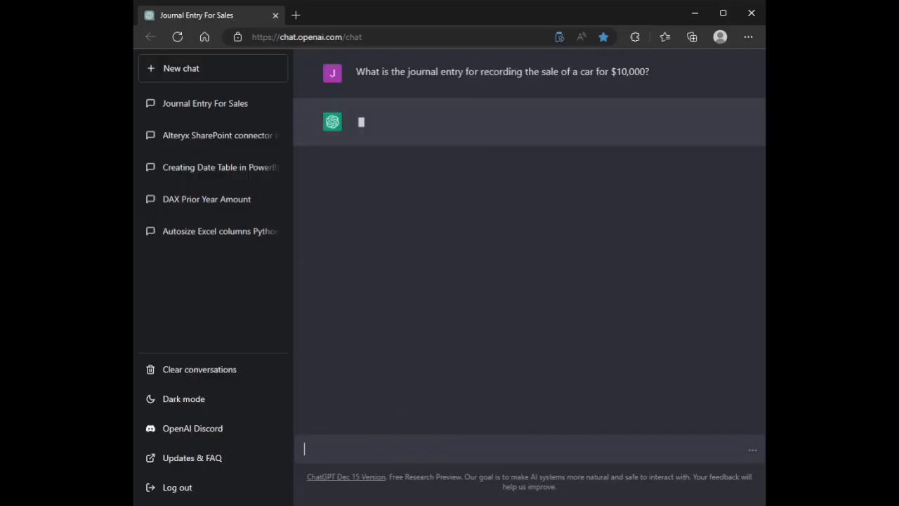